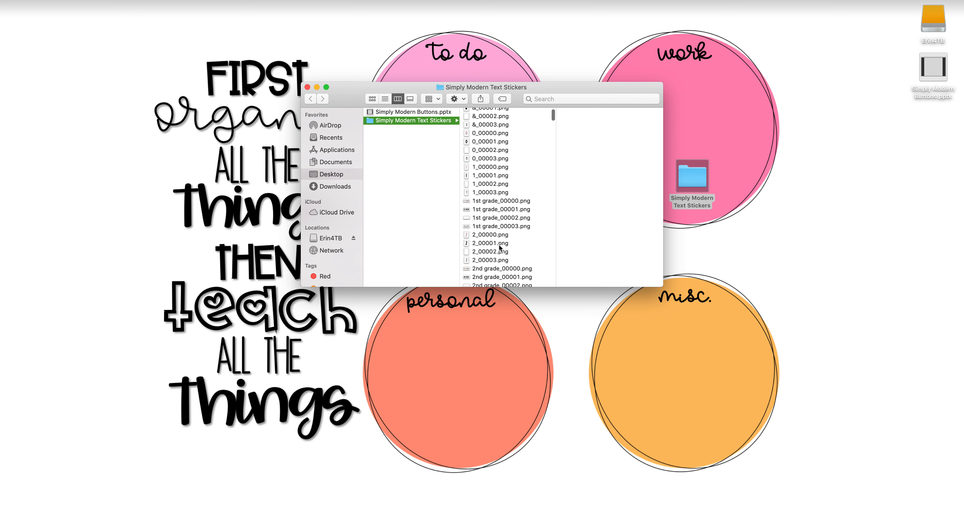
- Look through the PNG files in the Simply Modern Text Stickers folder and close its window
scroll(500, 247, down, 20)
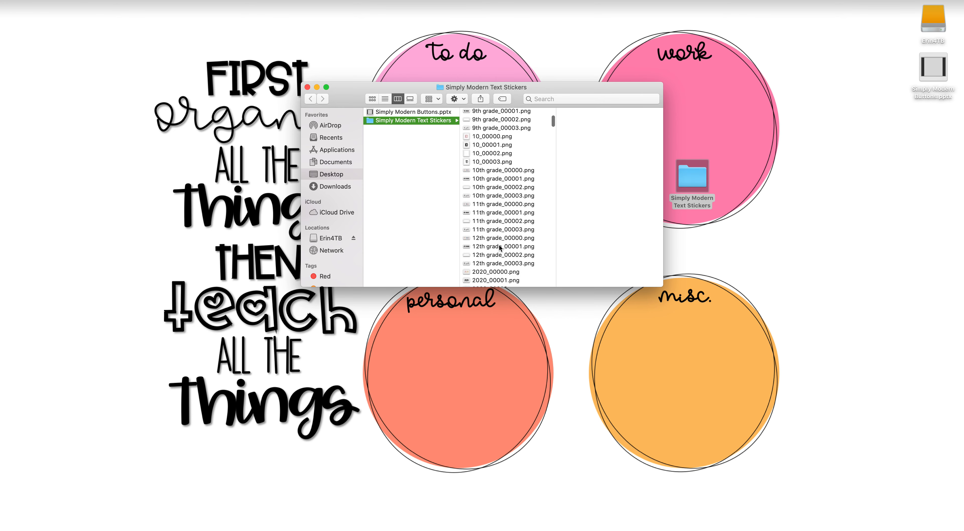
scroll(500, 248, down, 15)
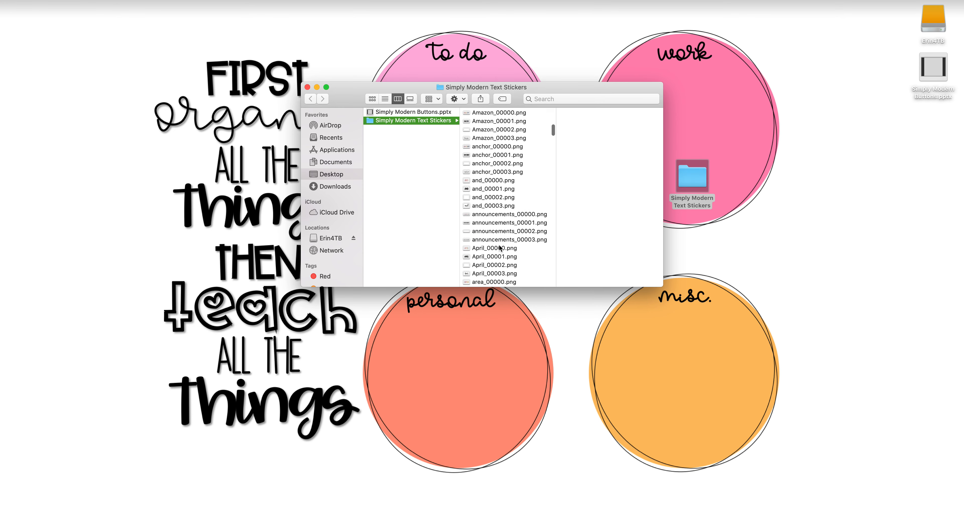
scroll(500, 187, up, 20)
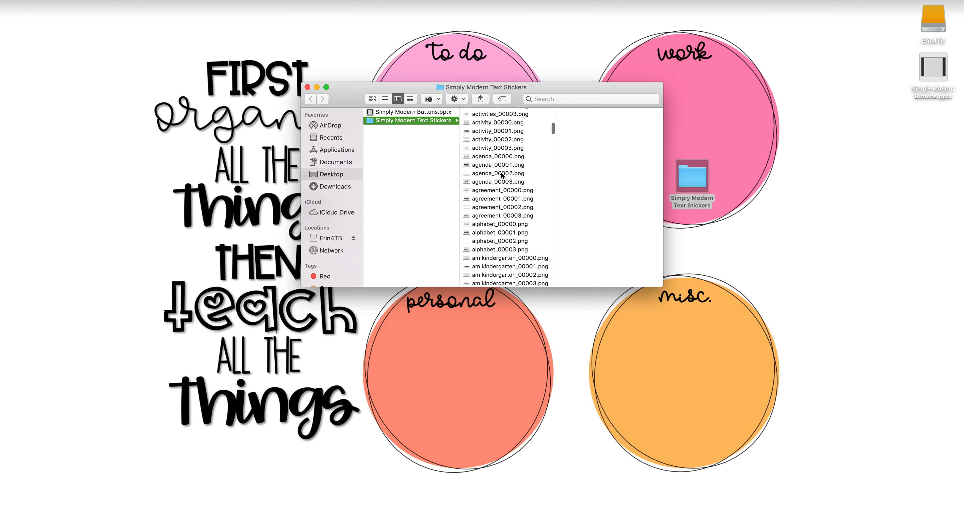
click(307, 87)
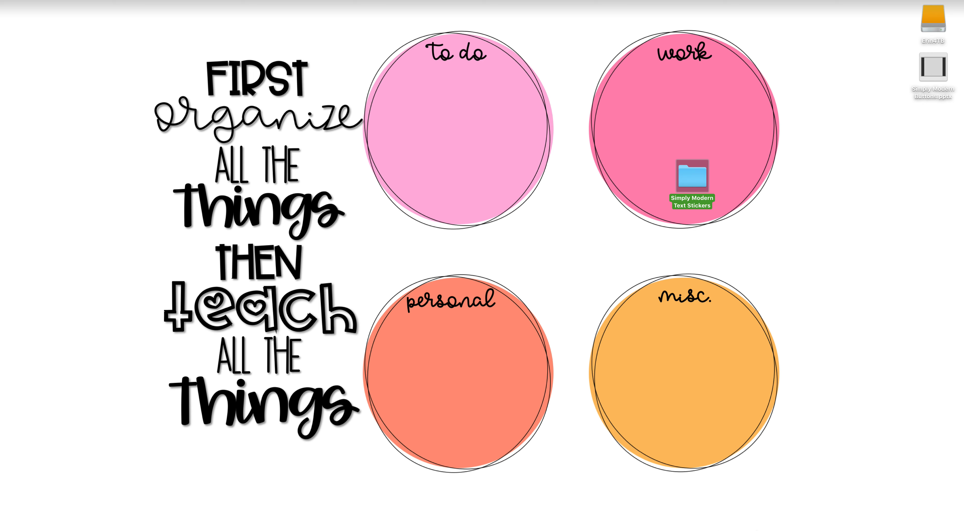
- Switch to Google Chrome and look through the button designs in the Simply Modern Buttons presentation
mouse_move(748, 528)
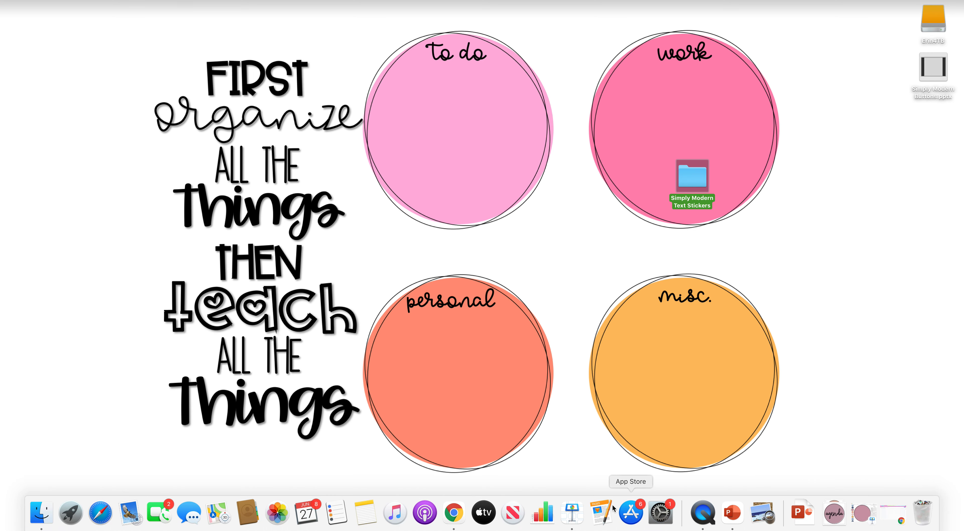
click(453, 512)
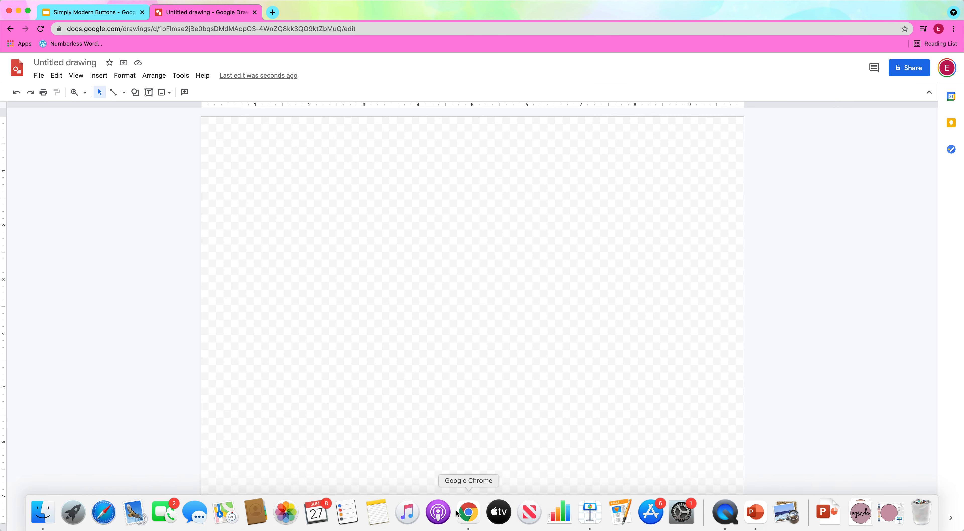
click(90, 12)
scroll(60, 247, down, 5)
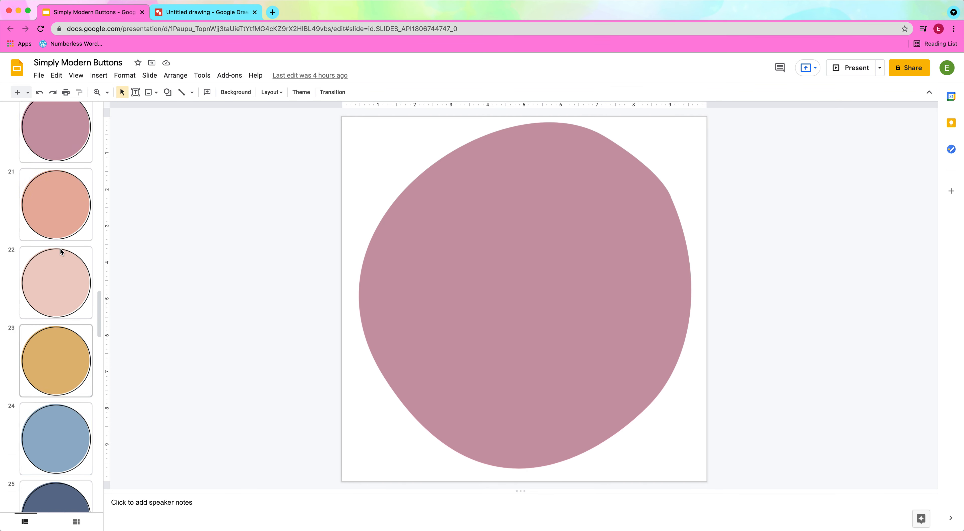
scroll(61, 246, up, 10)
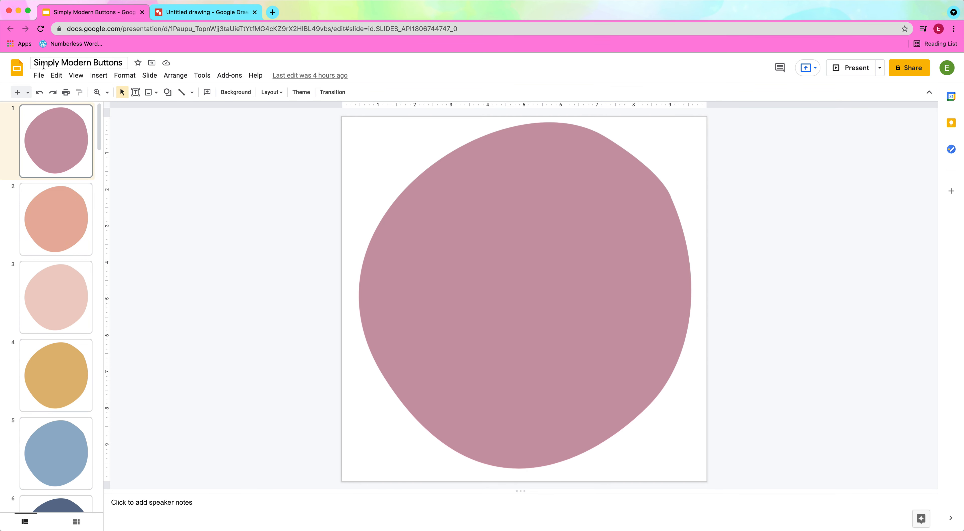
scroll(46, 365, down, 5)
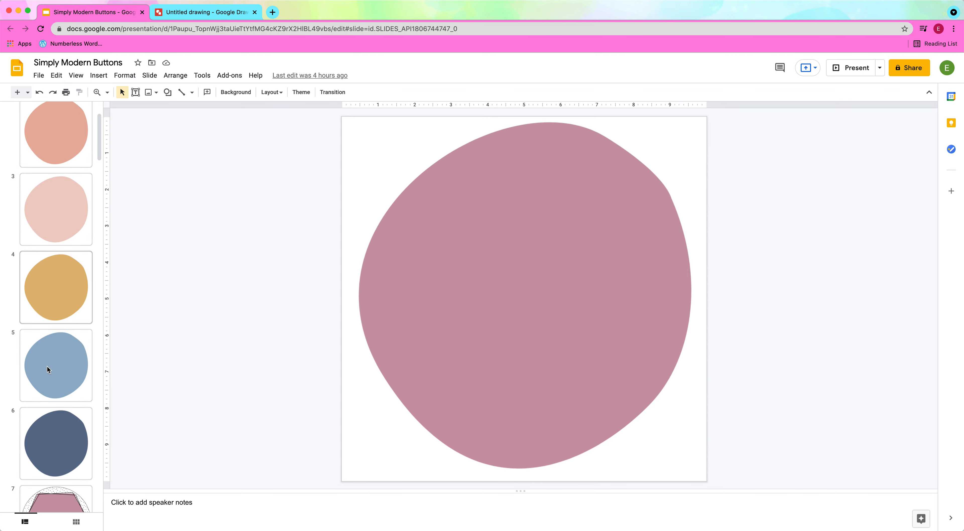
scroll(47, 365, down, 10)
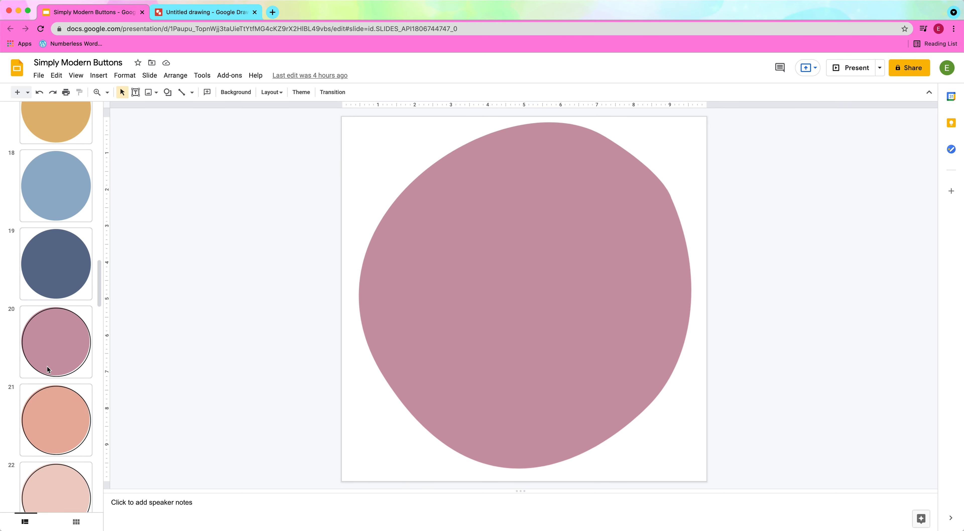
scroll(46, 364, up, 13)
scroll(47, 367, up, 2)
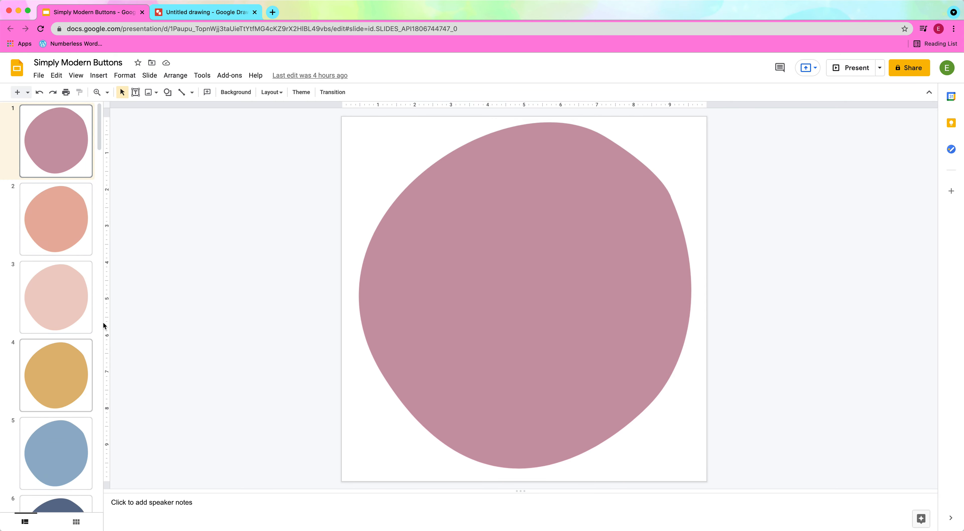
- Create a new blank Google drawing from drawings.google.com, replacing the page with the open untitled drawing
click(193, 17)
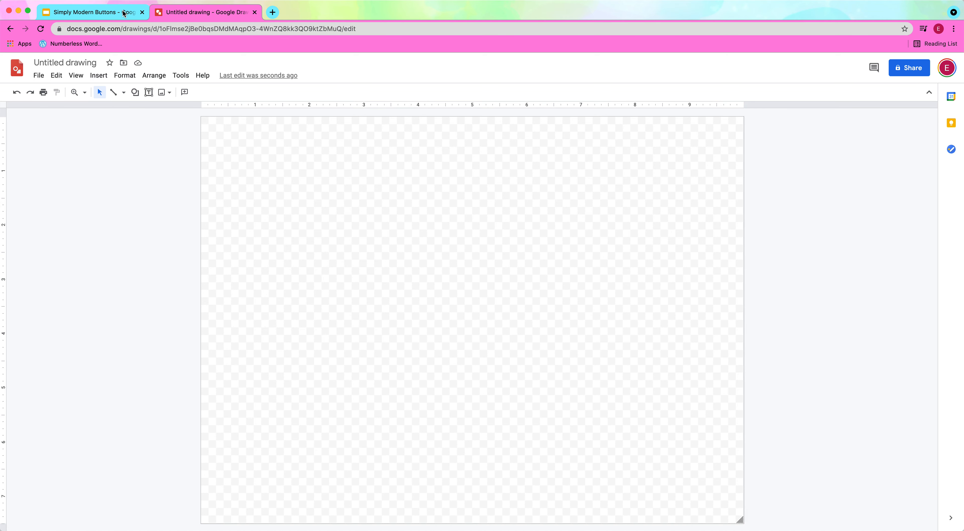
click(153, 30)
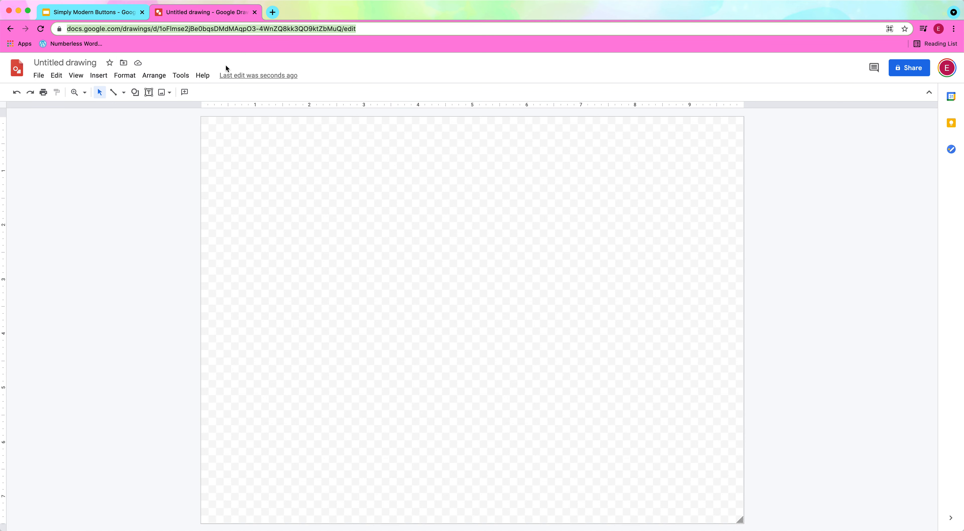
text(draw)
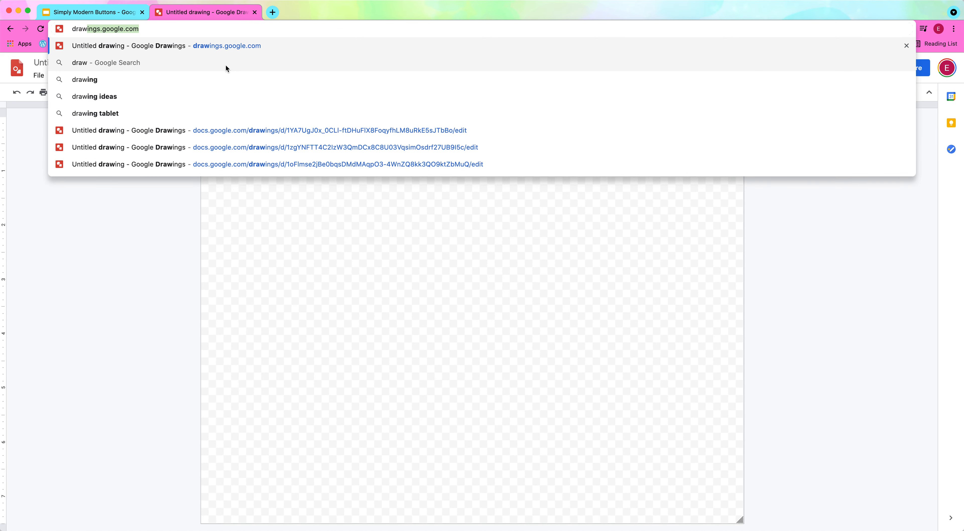
key(Return)
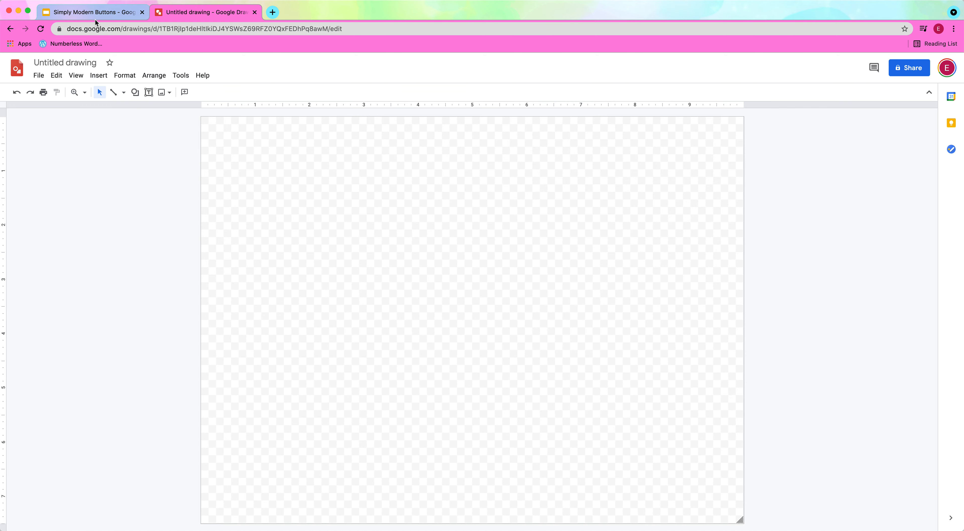
- Set the new drawing's page to a custom size of 10 x 10 inches
click(90, 12)
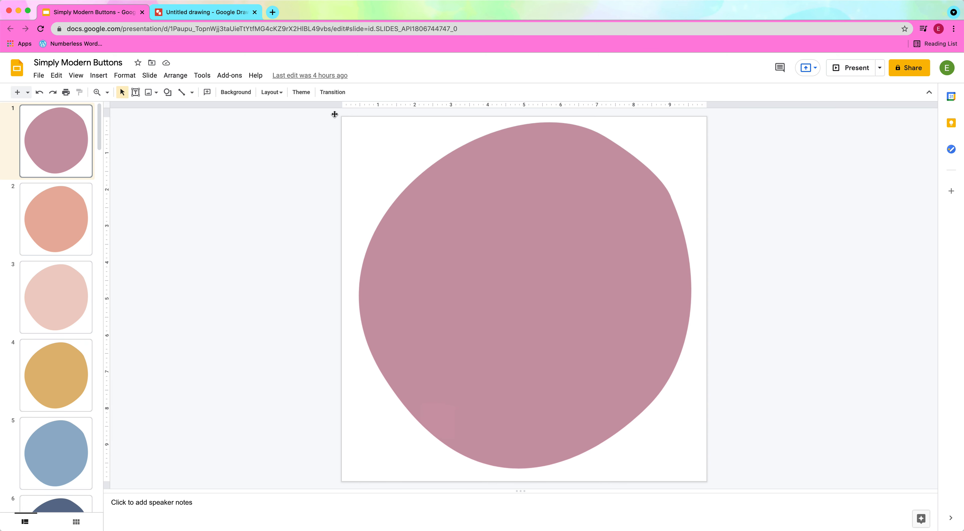
click(204, 12)
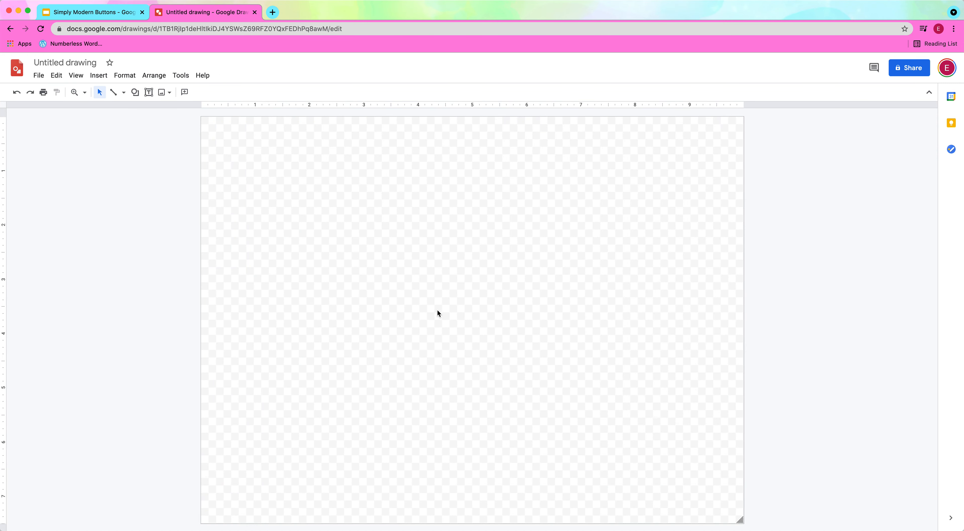
click(39, 75)
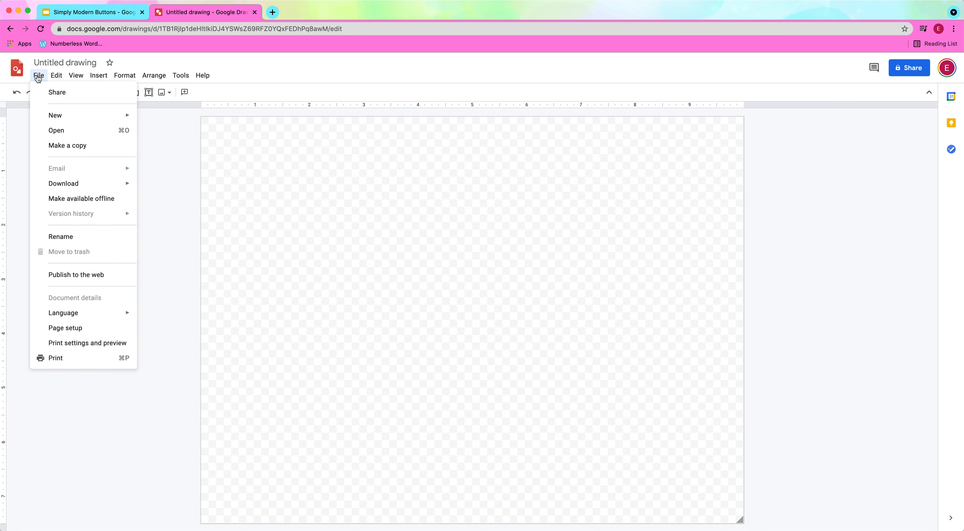
click(63, 329)
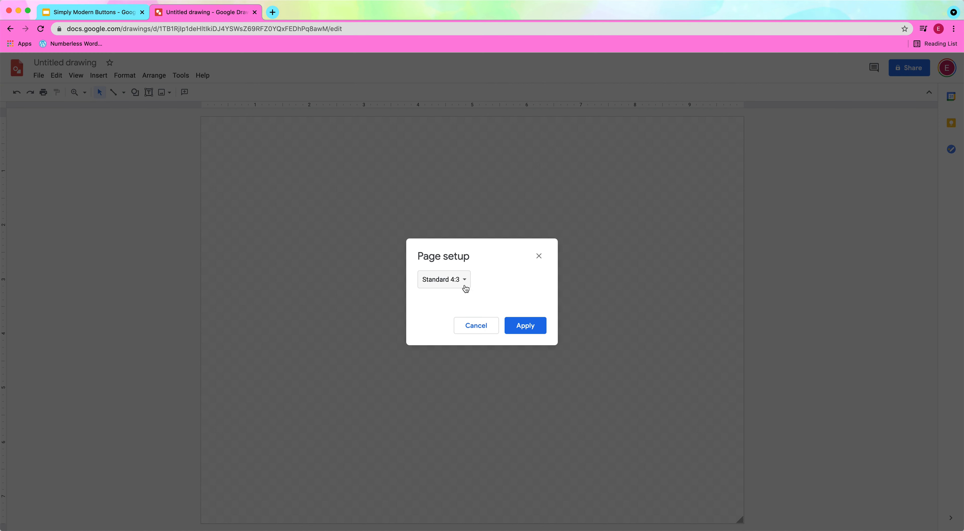
click(468, 284)
click(450, 325)
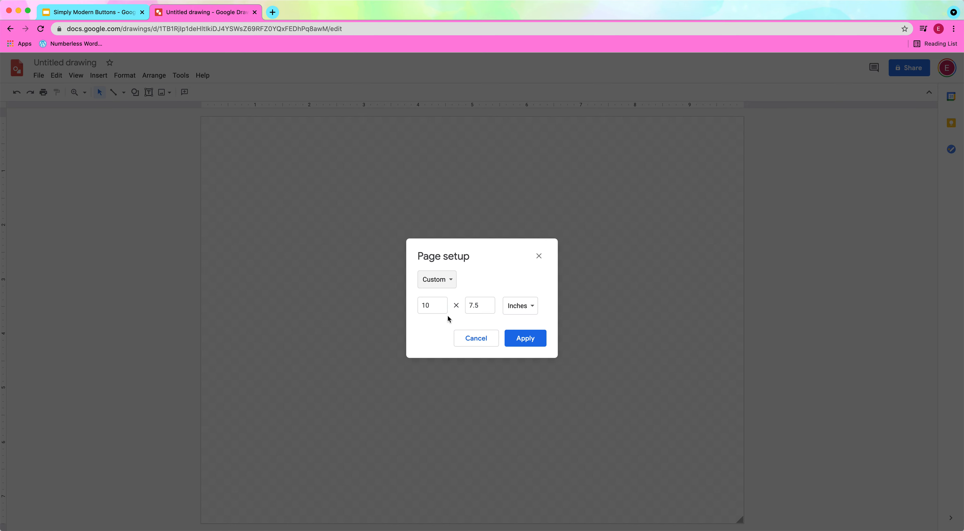
click(467, 307)
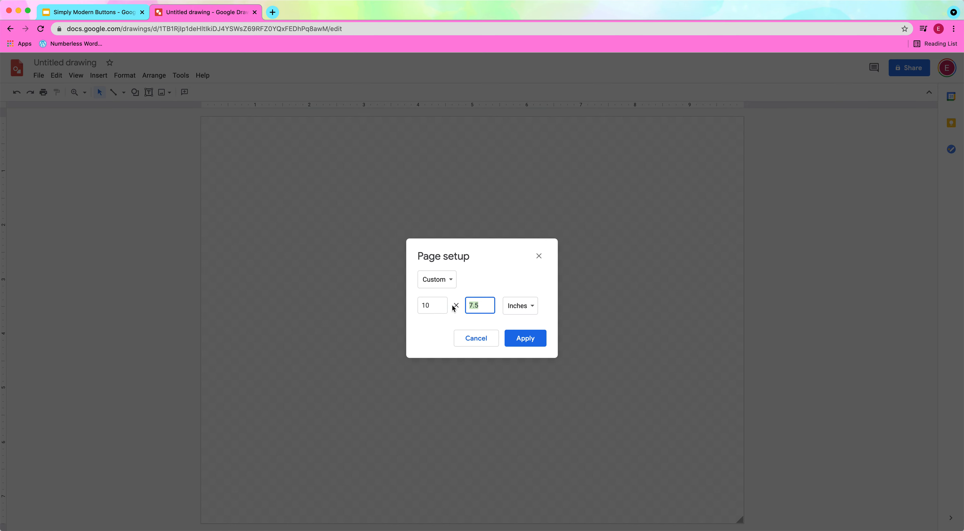
text(10)
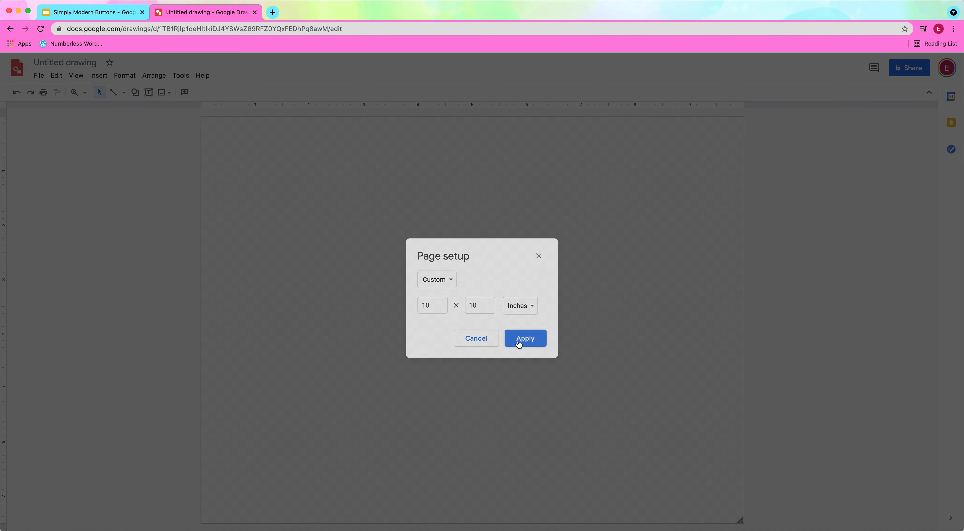
click(516, 337)
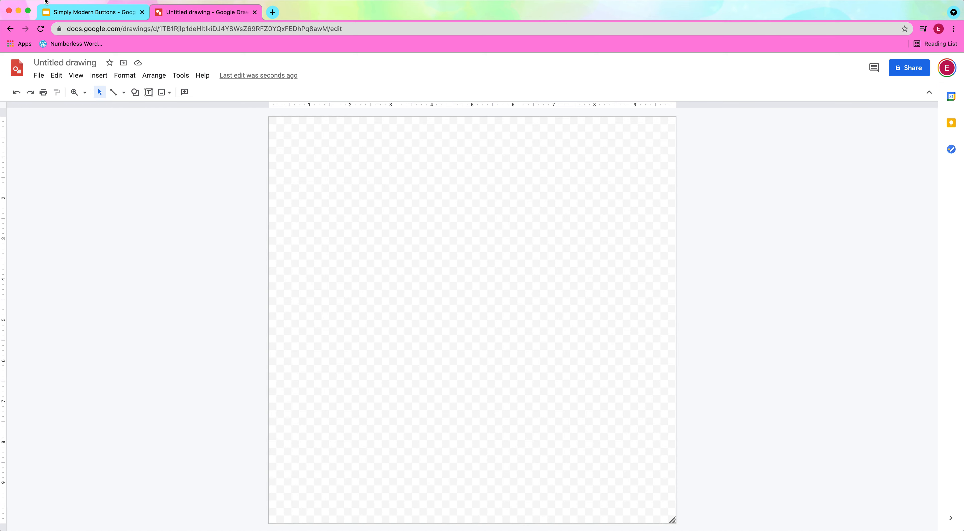
- Copy the mauve circle button with the offset black outline from slide 20 of Simply Modern Buttons into the blank drawing
click(88, 15)
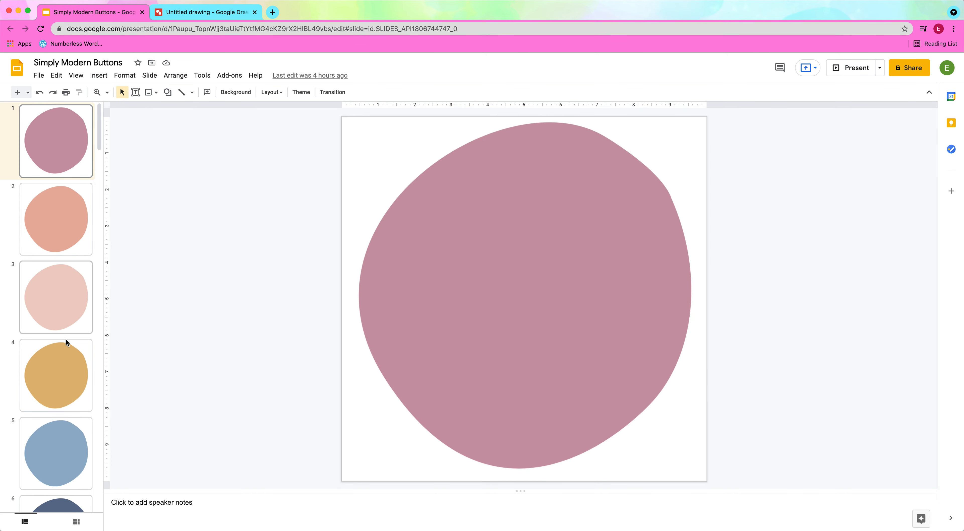
scroll(47, 371, down, 5)
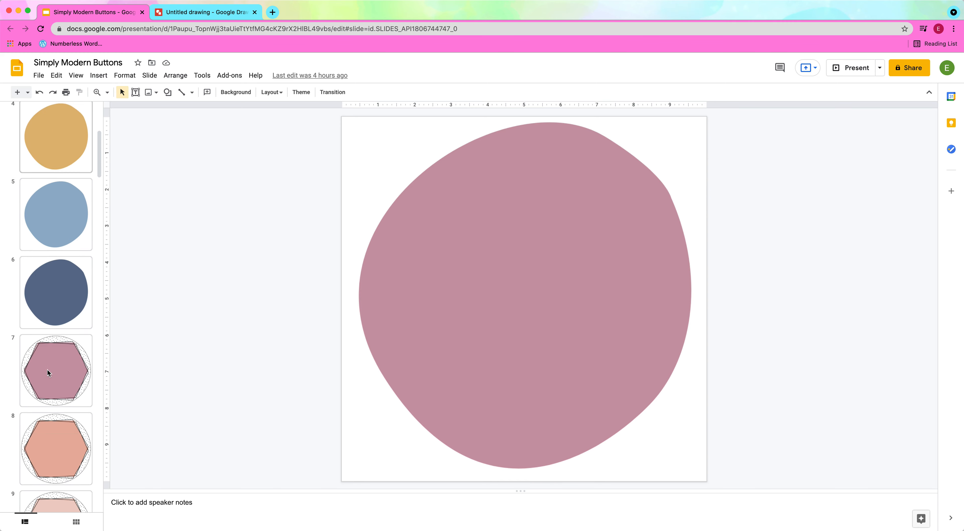
scroll(46, 369, down, 15)
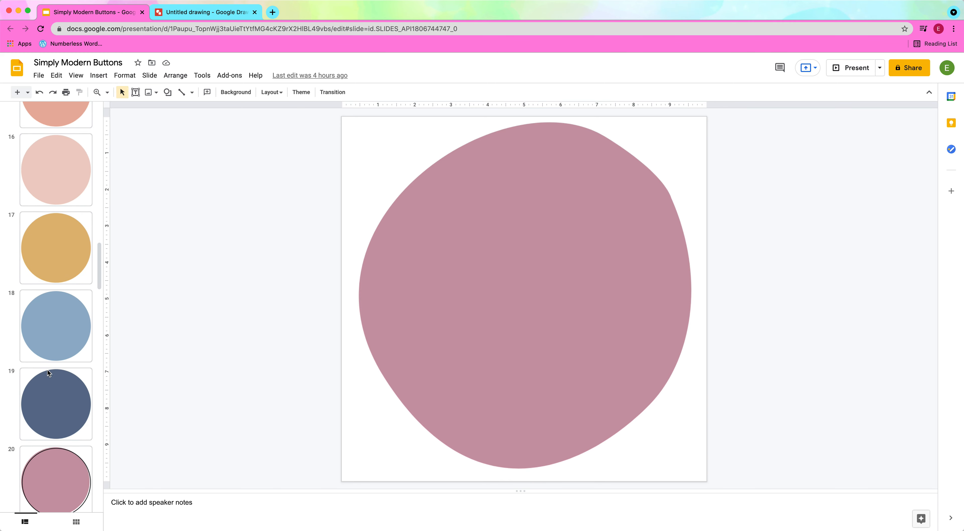
scroll(49, 367, down, 3)
click(36, 350)
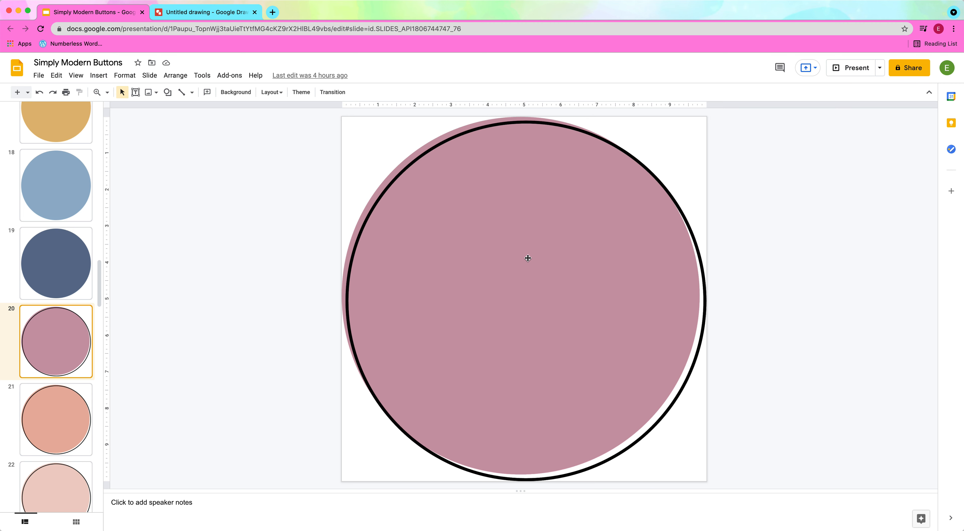
click(507, 282)
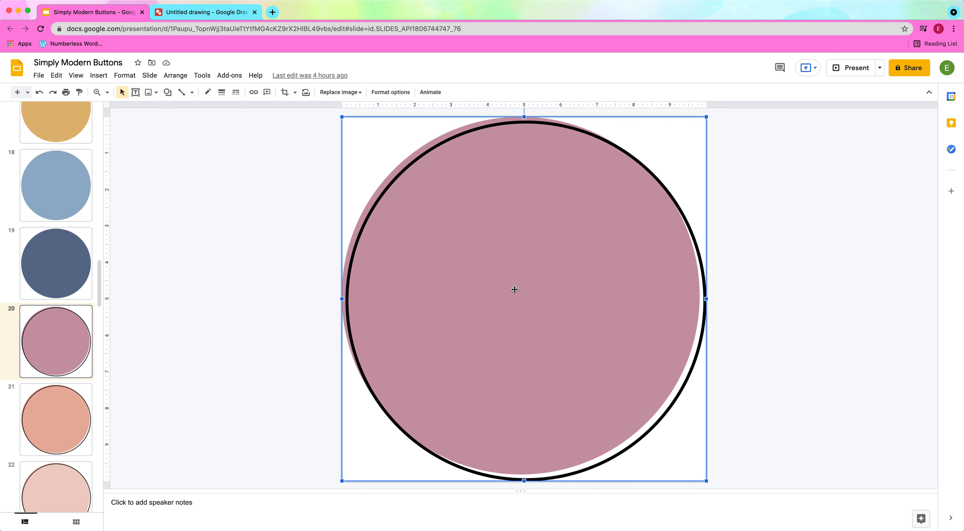
scroll(514, 290, up, 1)
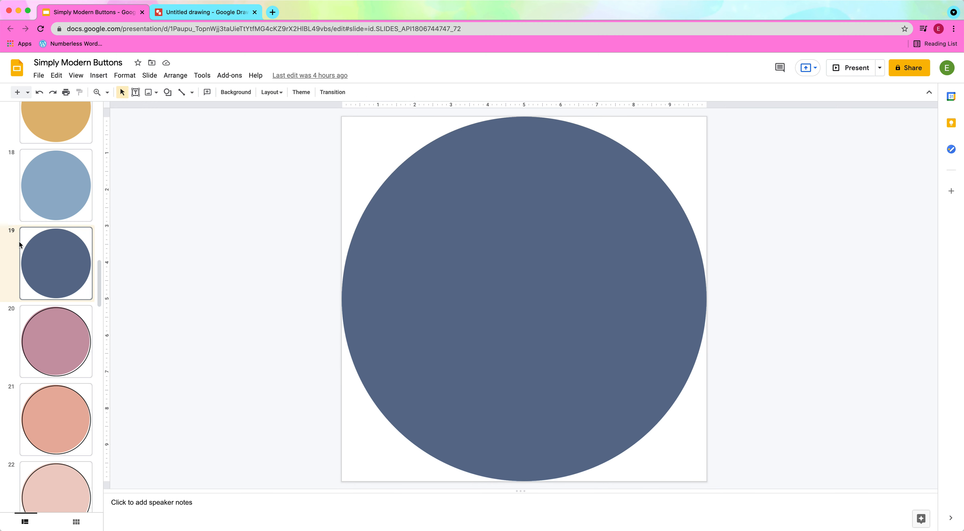
click(53, 334)
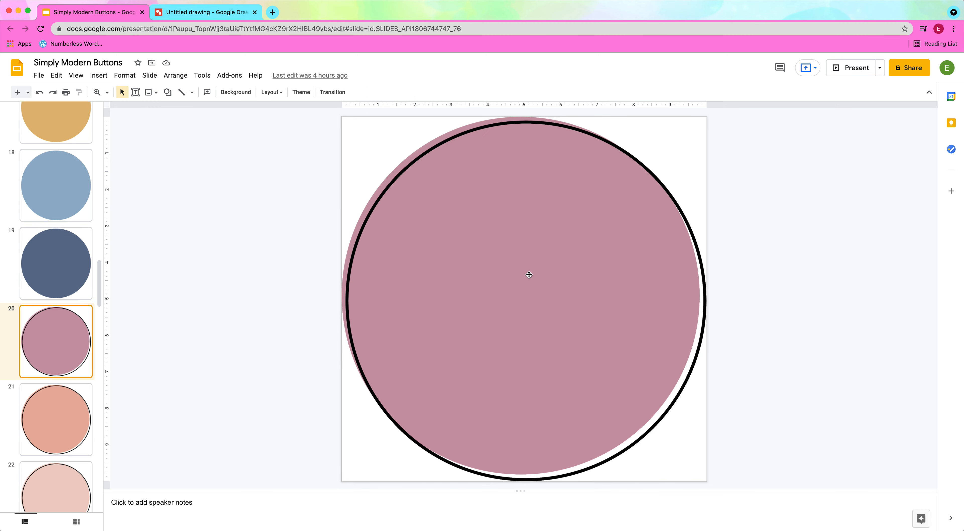
click(503, 276)
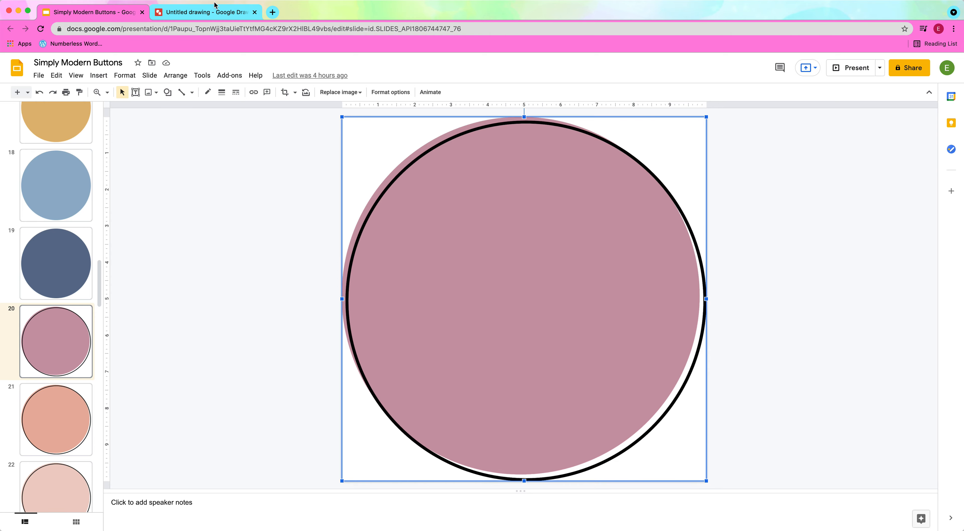
click(199, 13)
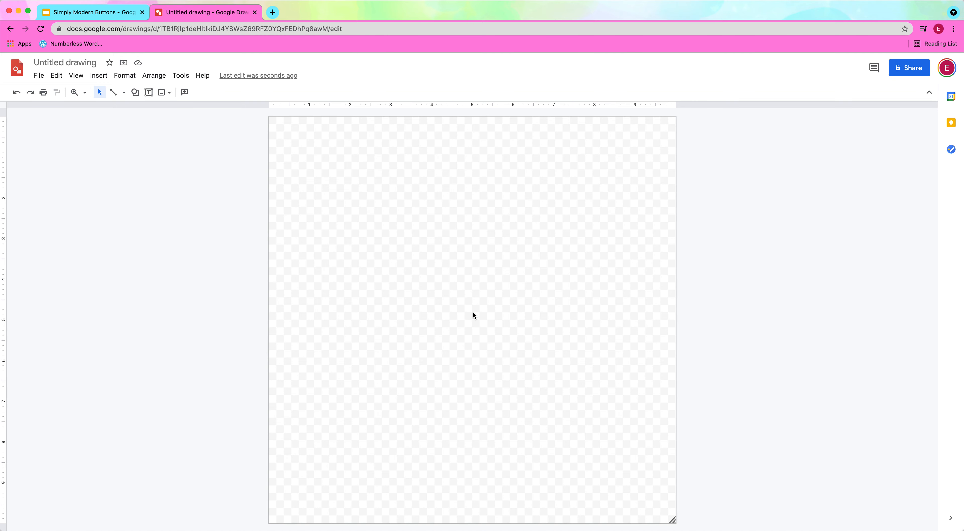
key(super+v)
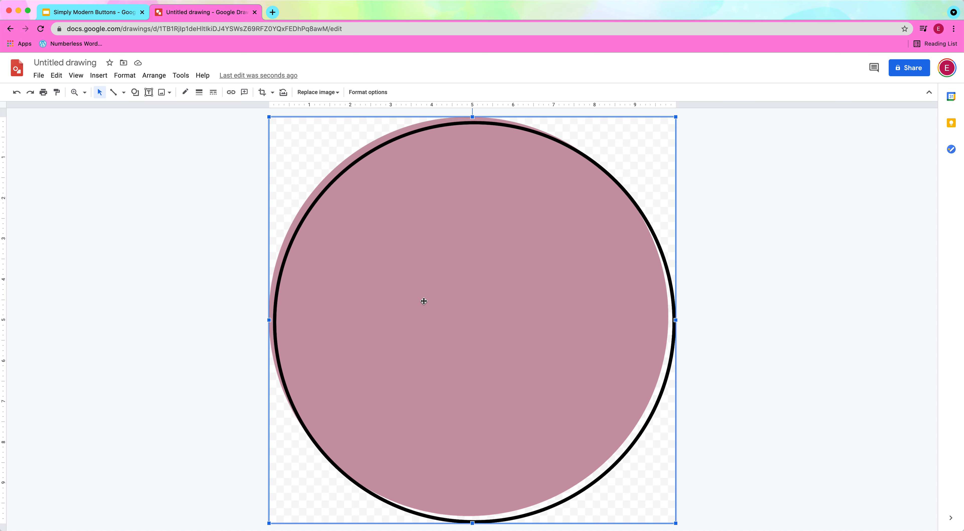
- Minimize the browser and open the Simply Modern Text Stickers folder on the desktop
click(18, 13)
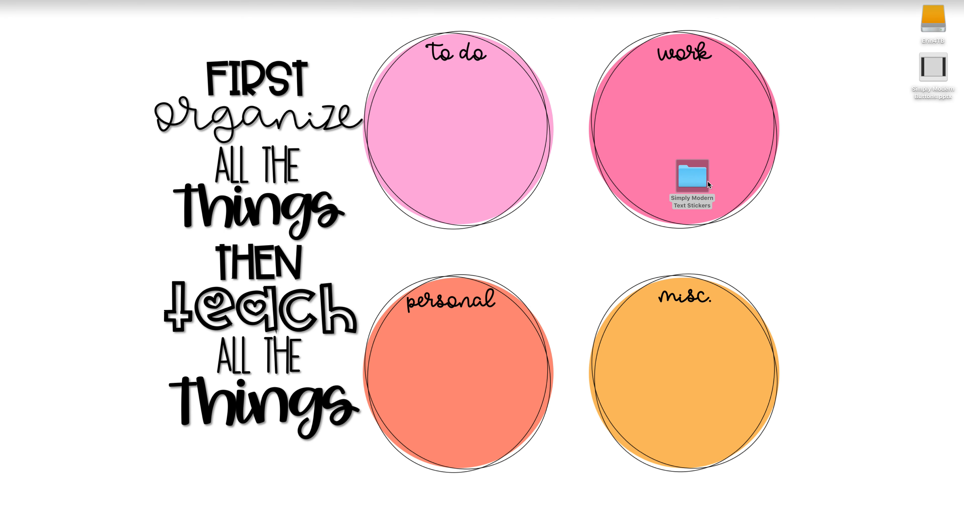
double_click(694, 182)
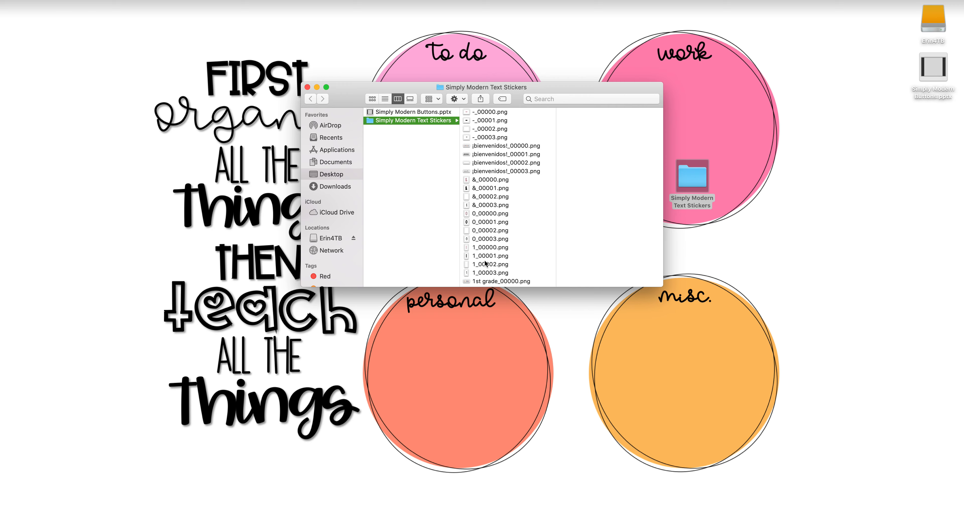
- Find agenda_00003.png in the Simply Modern Text Stickers folder, view it at full size, and close the preview
scroll(498, 237, down, 20)
scroll(498, 237, down, 20)
scroll(497, 238, up, 10)
scroll(482, 228, down, 5)
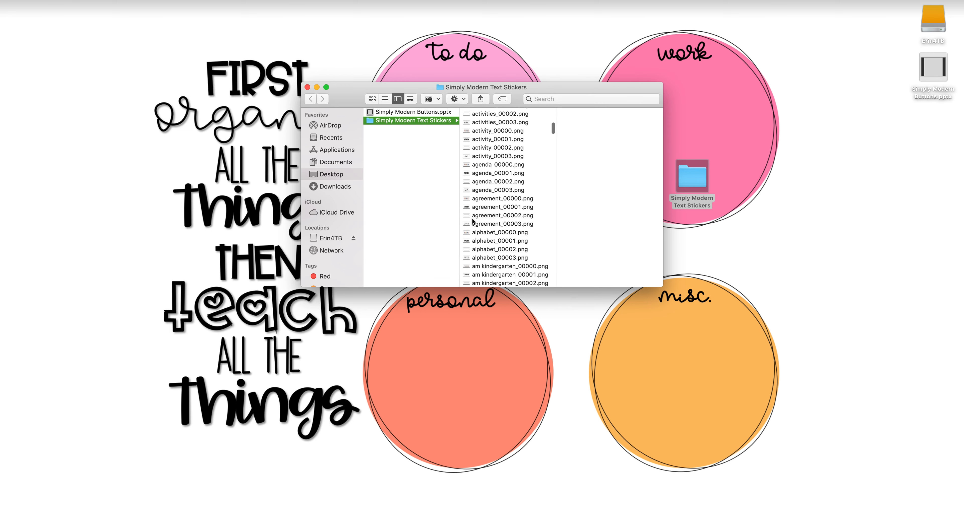
click(482, 191)
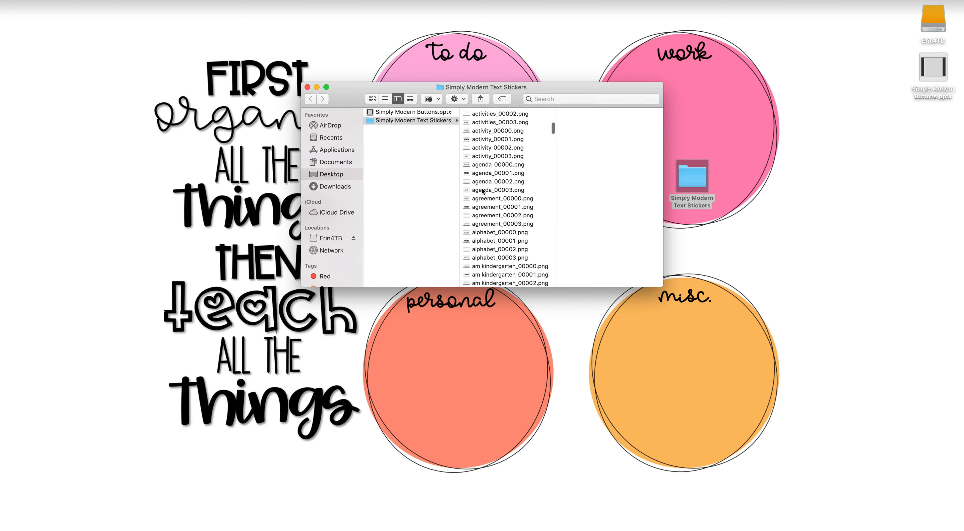
click(482, 191)
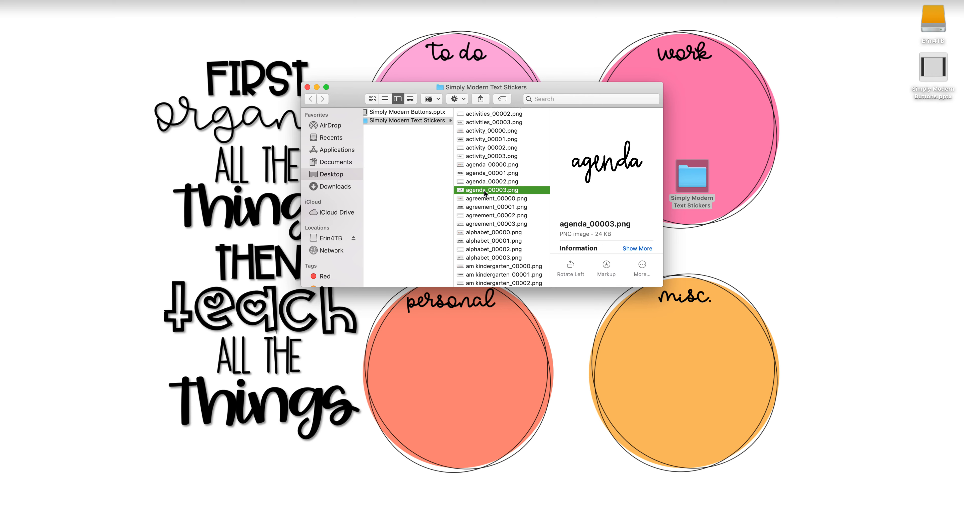
double_click(483, 190)
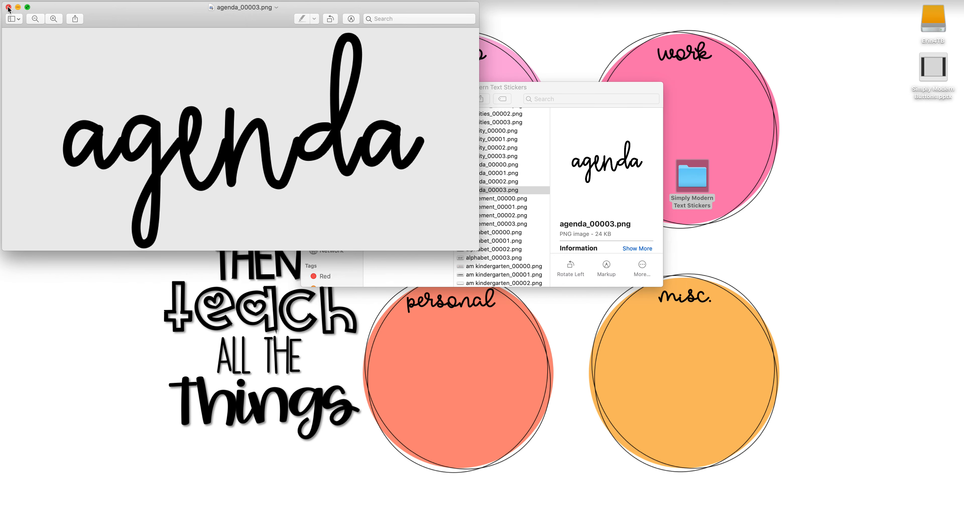
click(8, 7)
- Copy agenda_00003.png from the folder and paste it onto the mauve circle in the untitled Google drawing
click(491, 191)
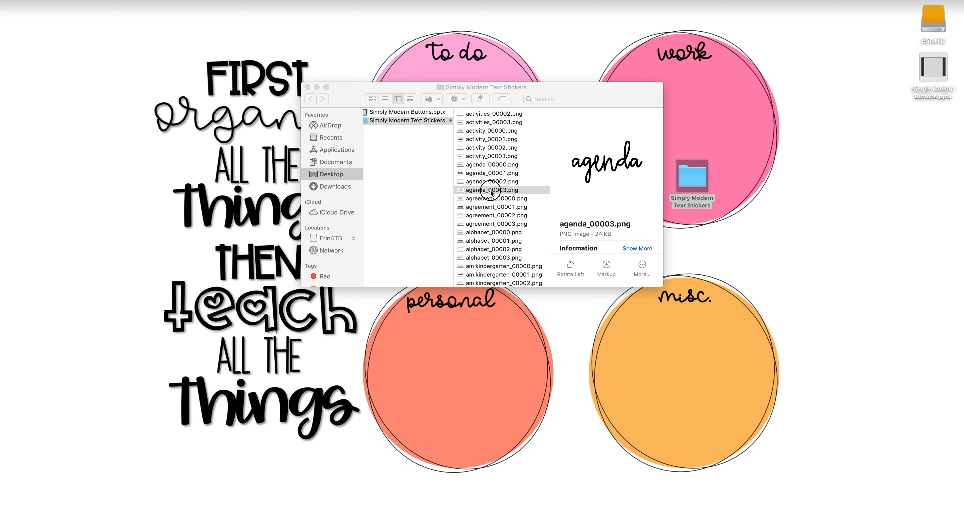
click(533, 192)
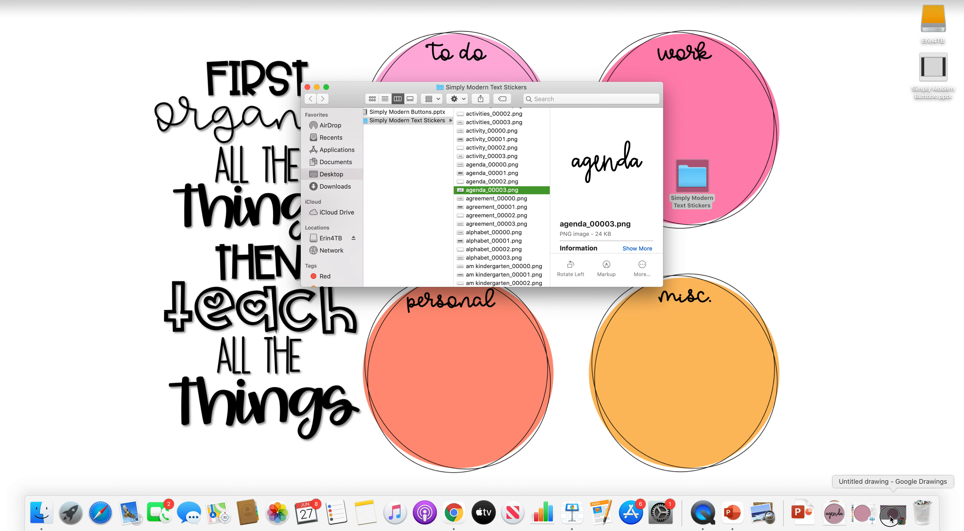
click(889, 512)
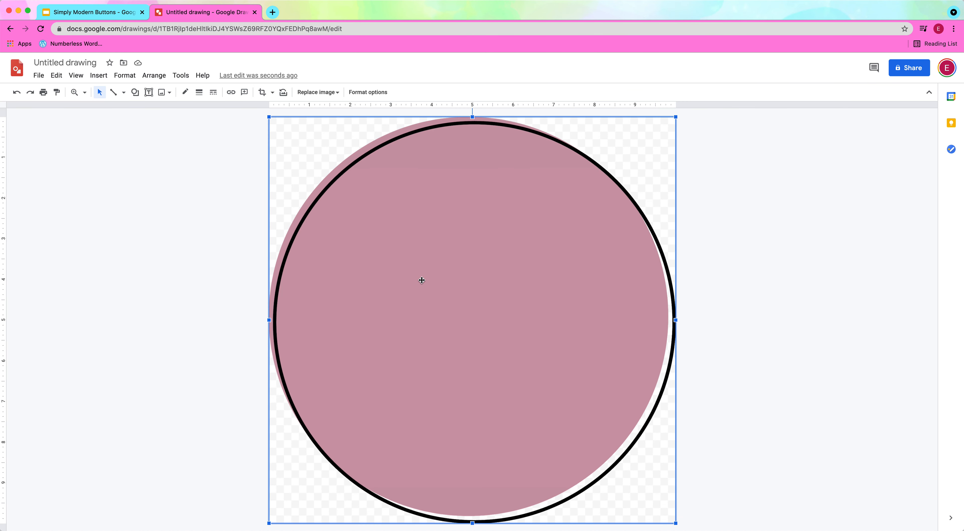
click(257, 282)
key(super+v)
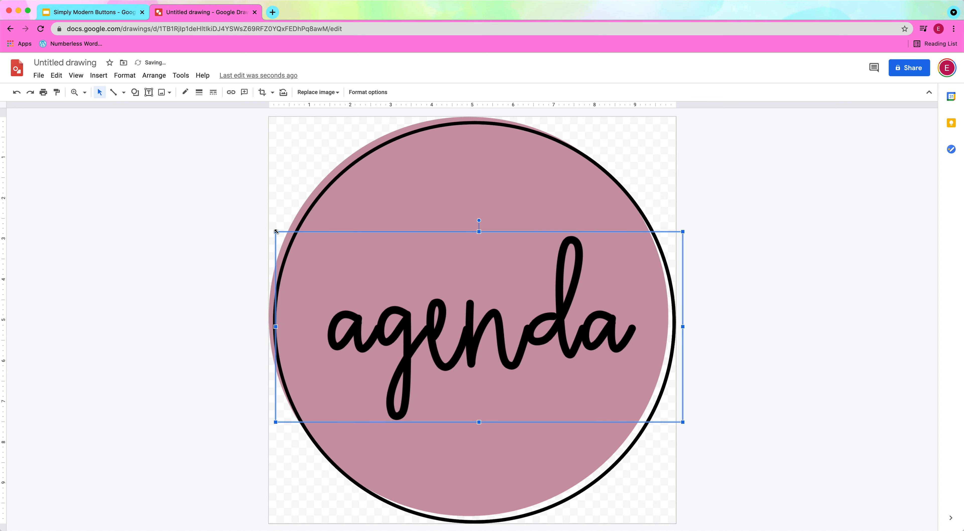
- Enlarge the agenda text sticker until the word nearly spans the mauve circle, centre it on the button, and deselect it
drag(276, 232, 252, 209)
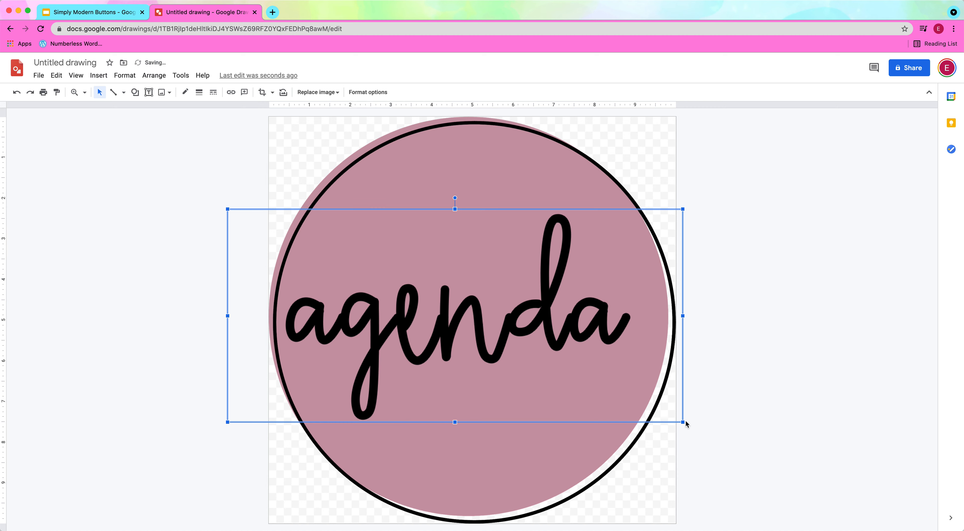
drag(683, 422, 717, 447)
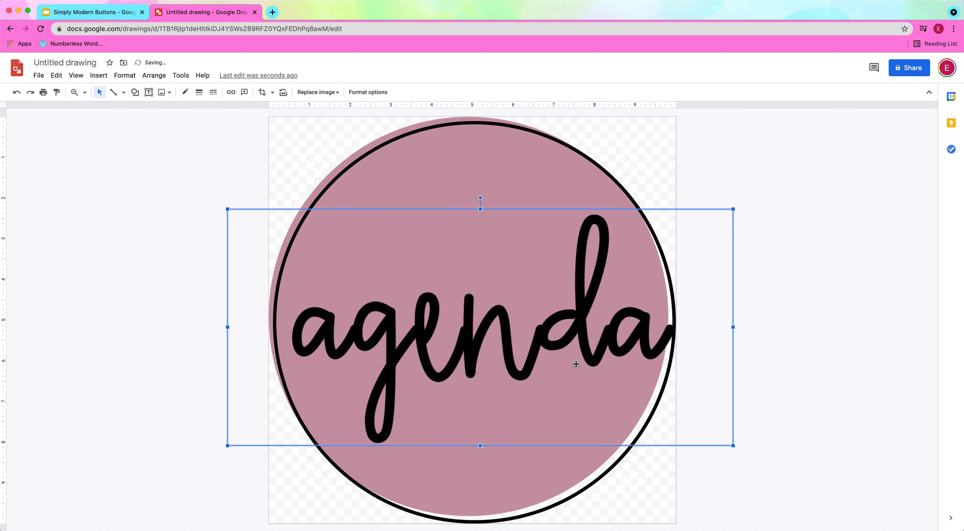
drag(484, 345, 482, 329)
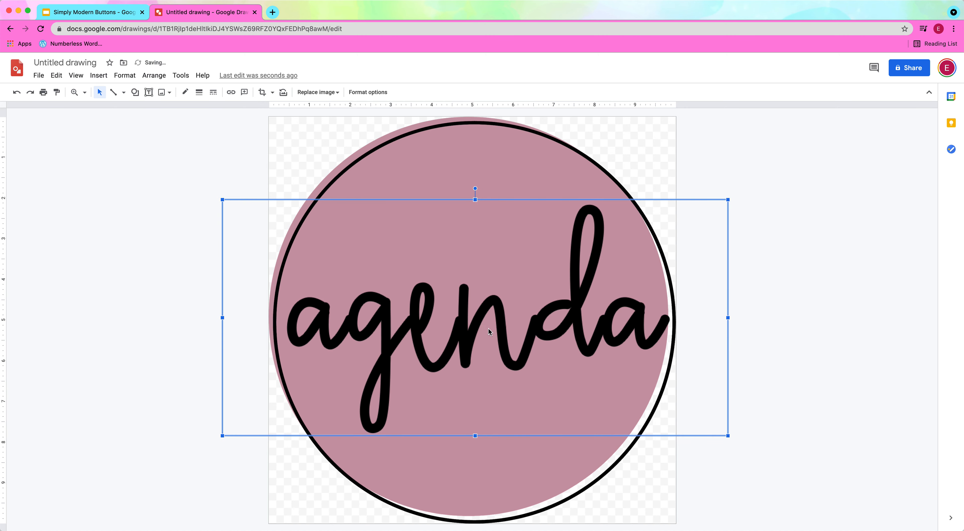
key(Left)
key(Left)
key(Right)
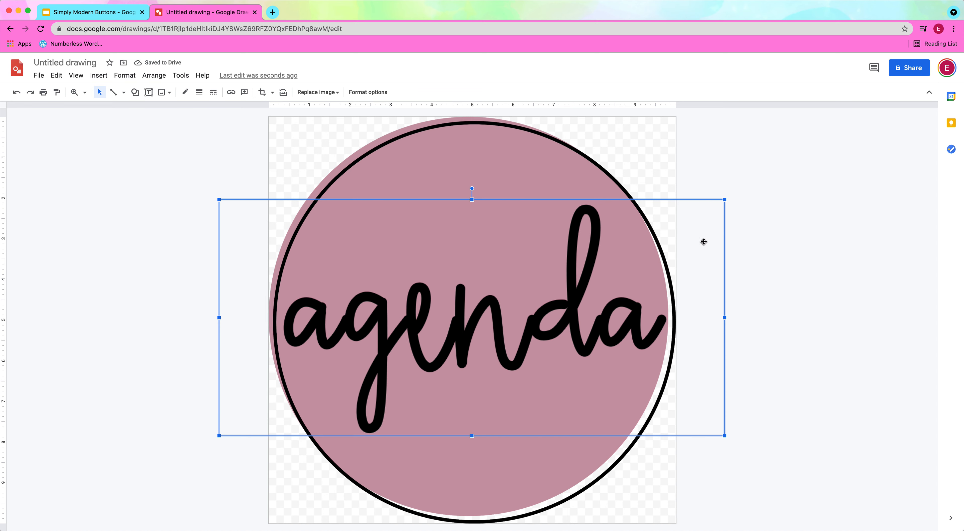
click(117, 288)
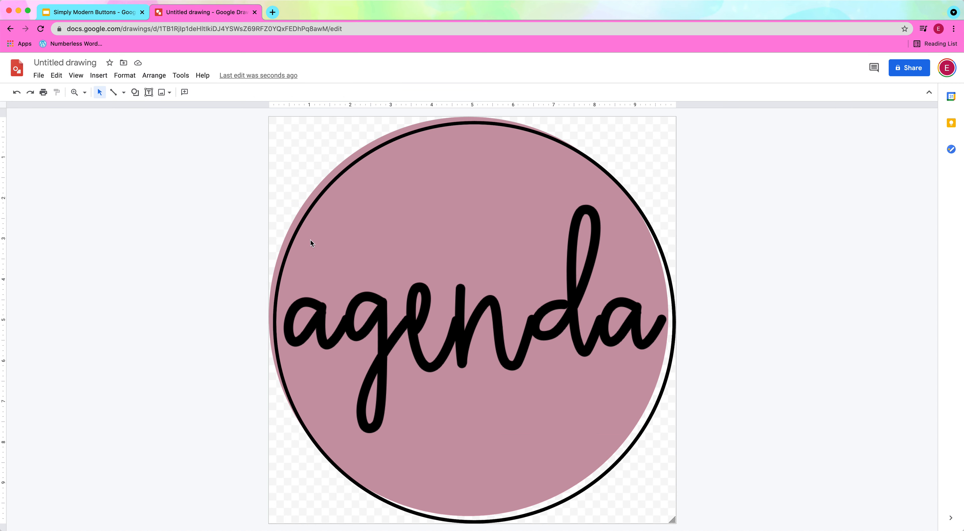
- Rename the untitled drawing as Agenda Button
click(54, 63)
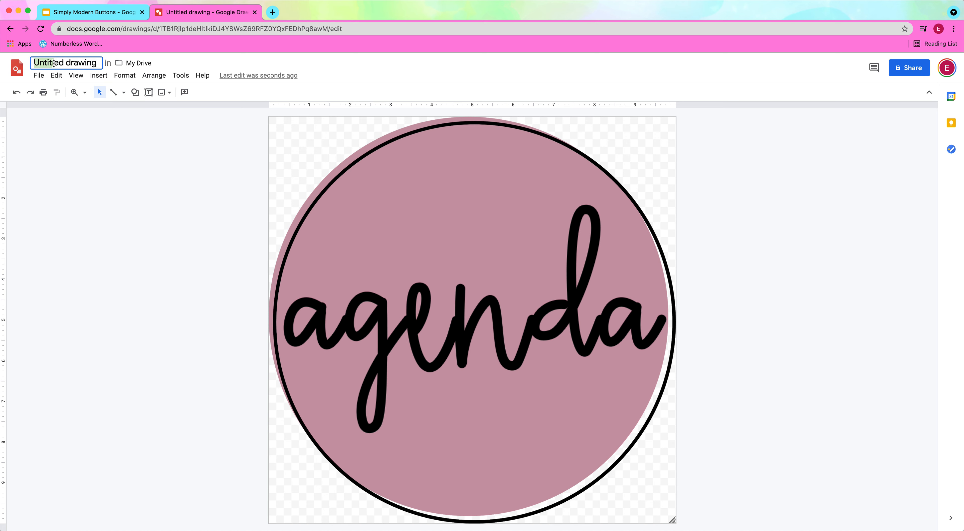
triple_click(54, 63)
text(Agenda Button)
click(152, 201)
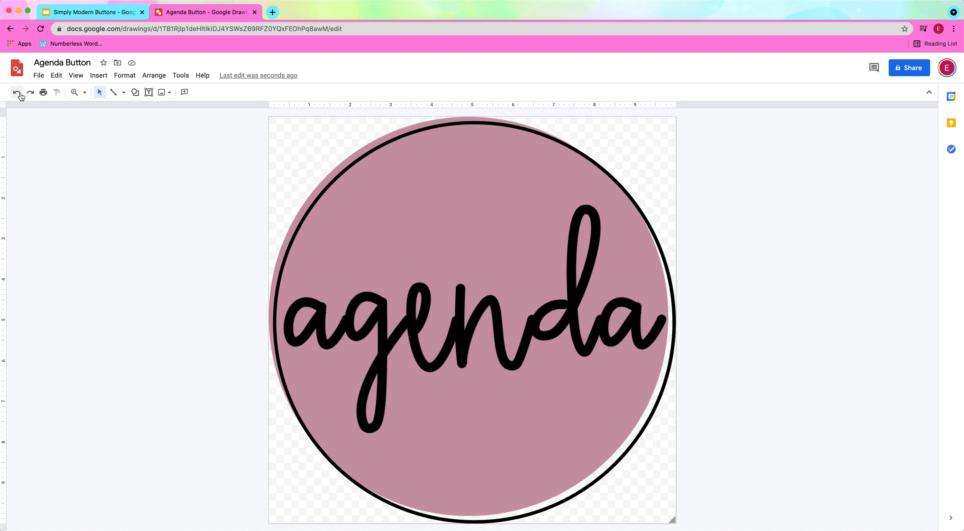
- Download the Agenda Button drawing as a PNG image and open the downloaded file
click(40, 76)
mouse_move(112, 188)
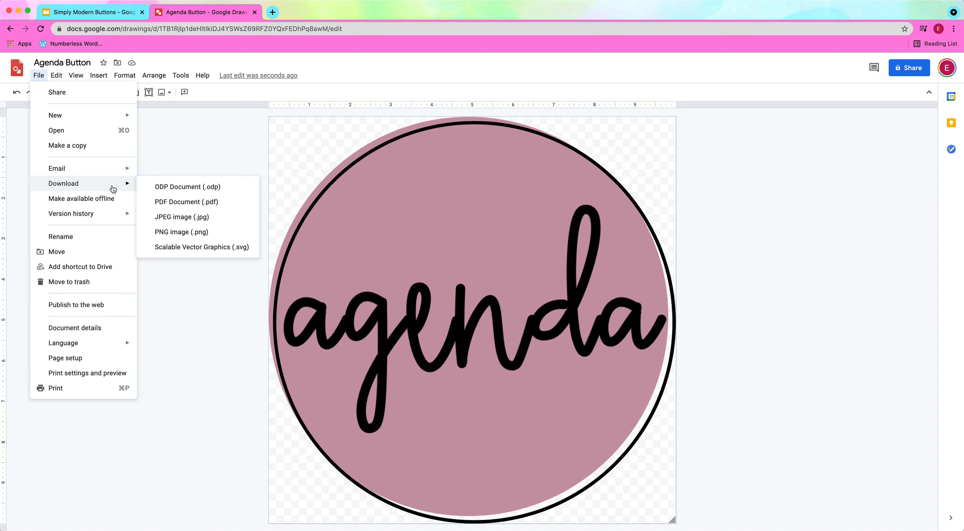
click(178, 233)
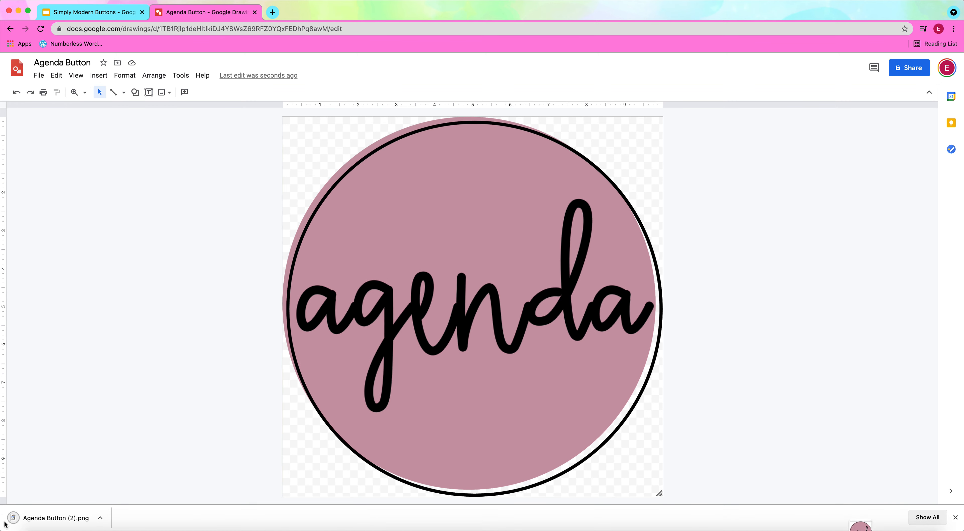
click(33, 526)
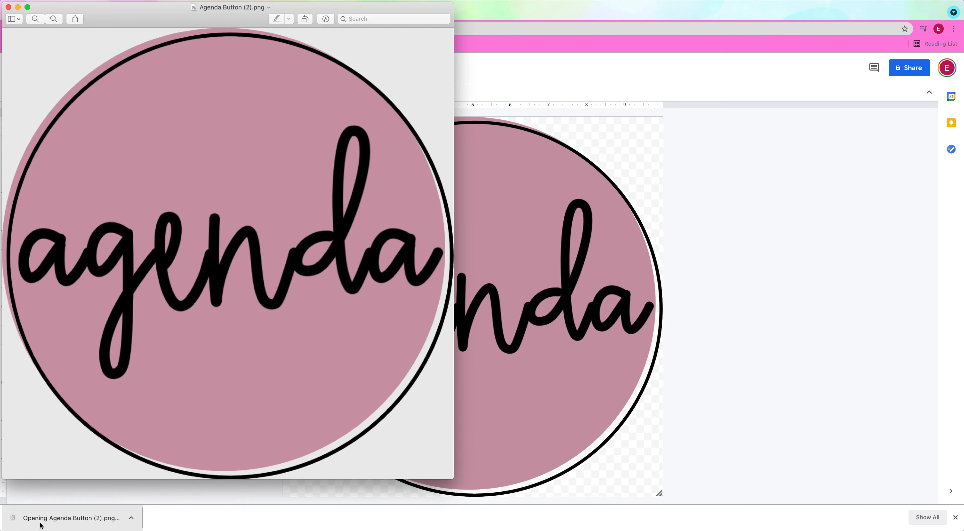